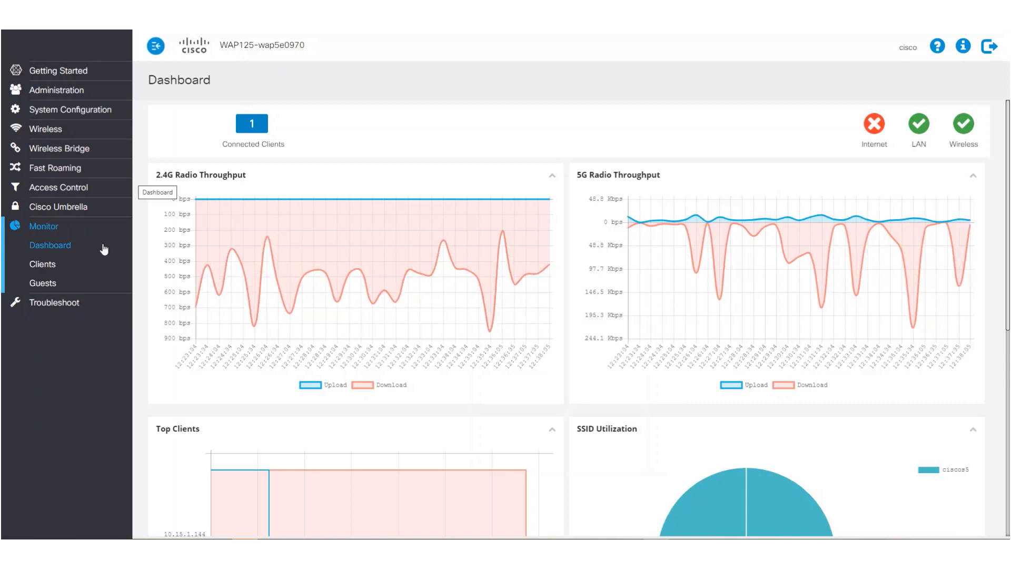
# Open the Access Control ACL page from the left navigation menu.
pyautogui.click(80, 191)
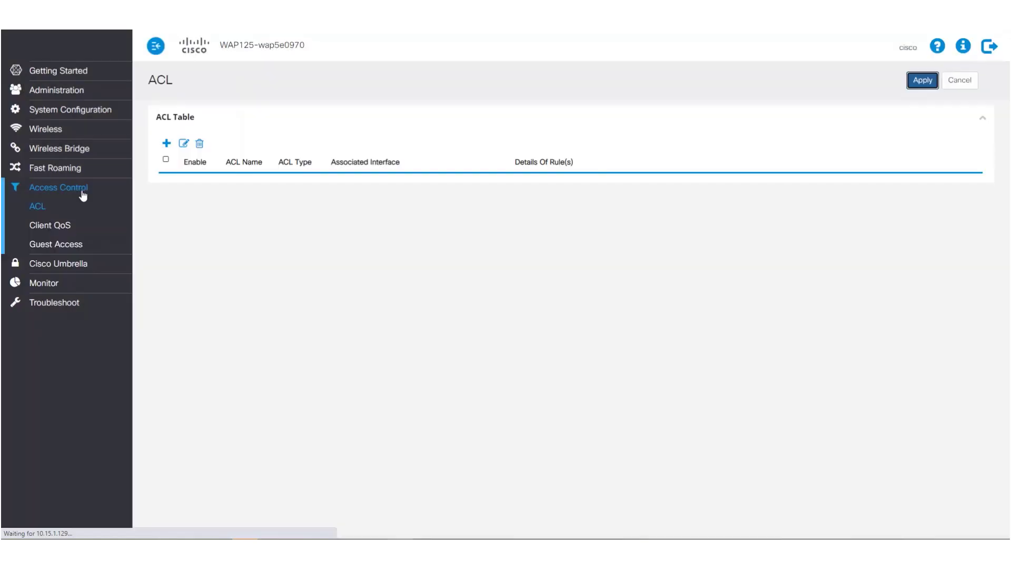
# Open Guest Access and edit the Default web portal locale, dismissing the captive portal preview.
pyautogui.click(55, 244)
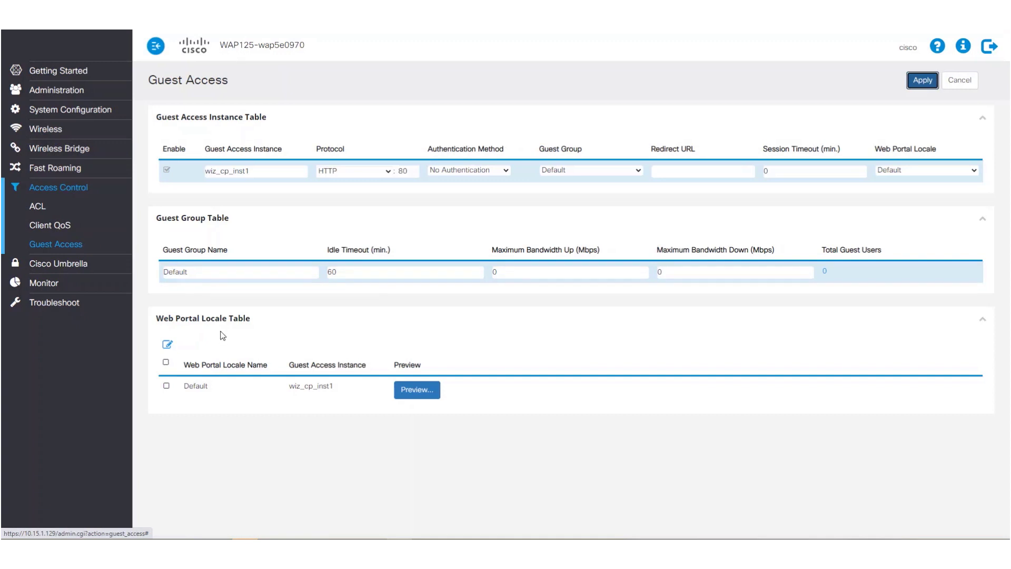
pyautogui.click(166, 387)
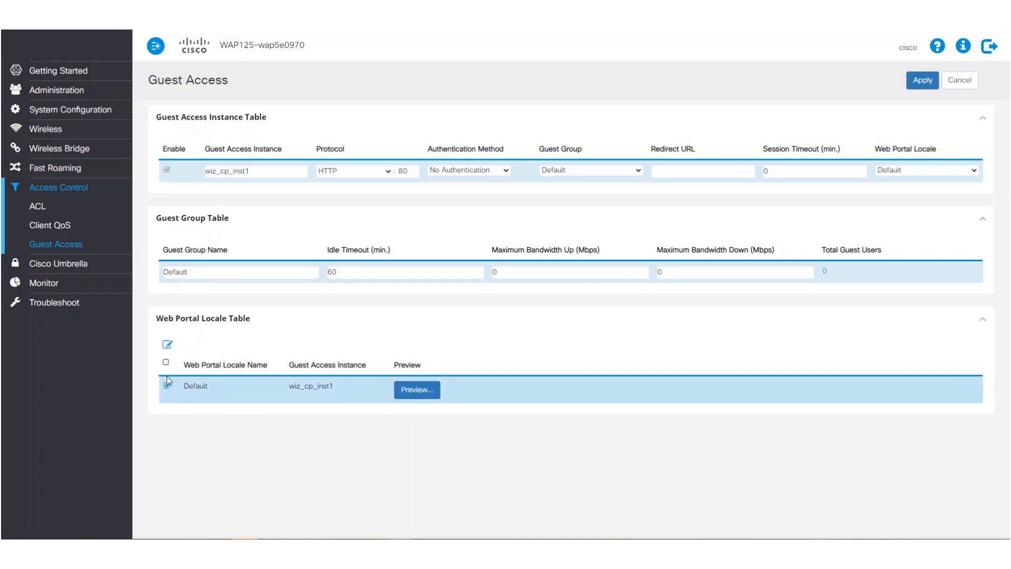
pyautogui.click(168, 344)
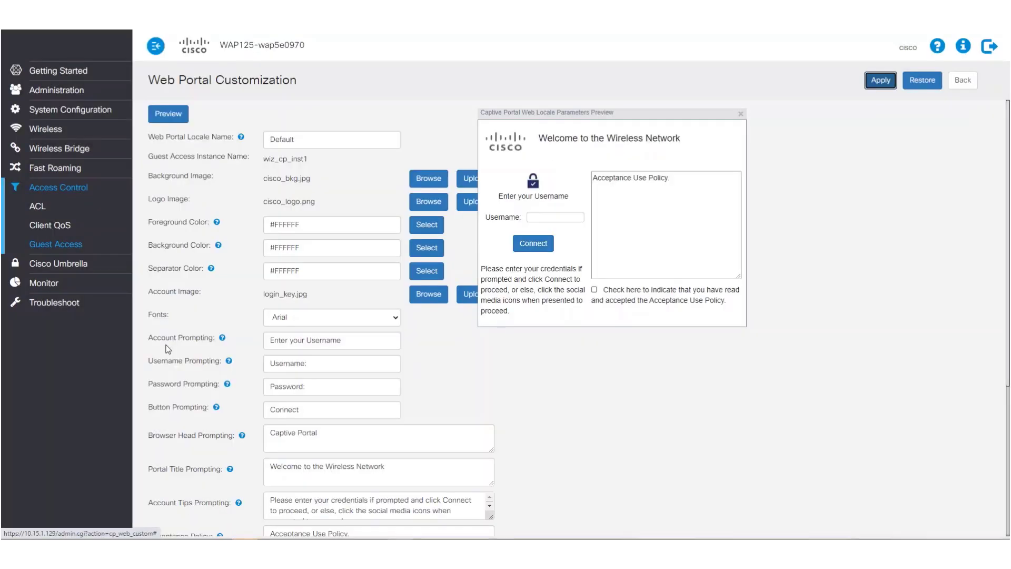
pyautogui.click(734, 114)
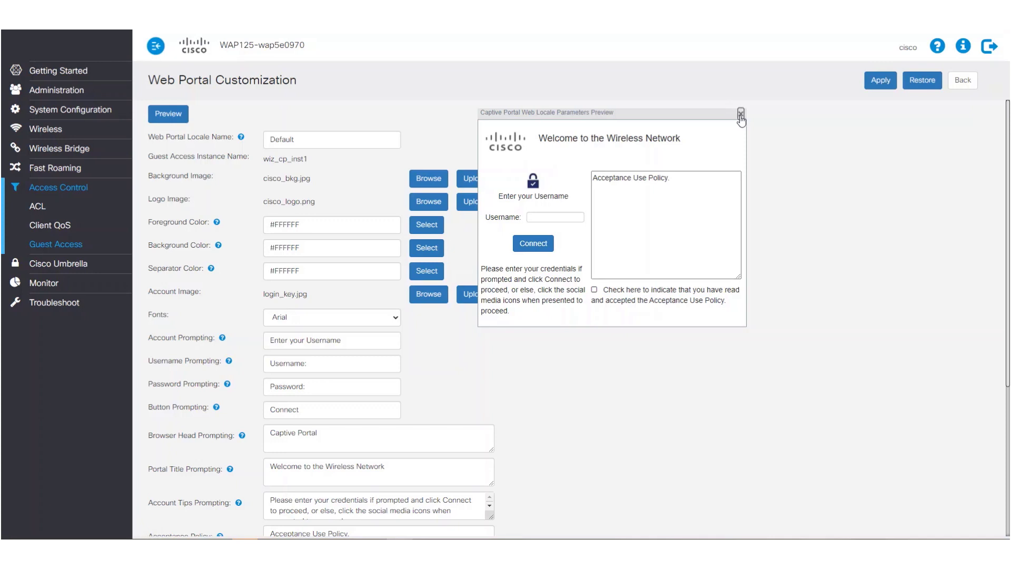
pyautogui.click(741, 114)
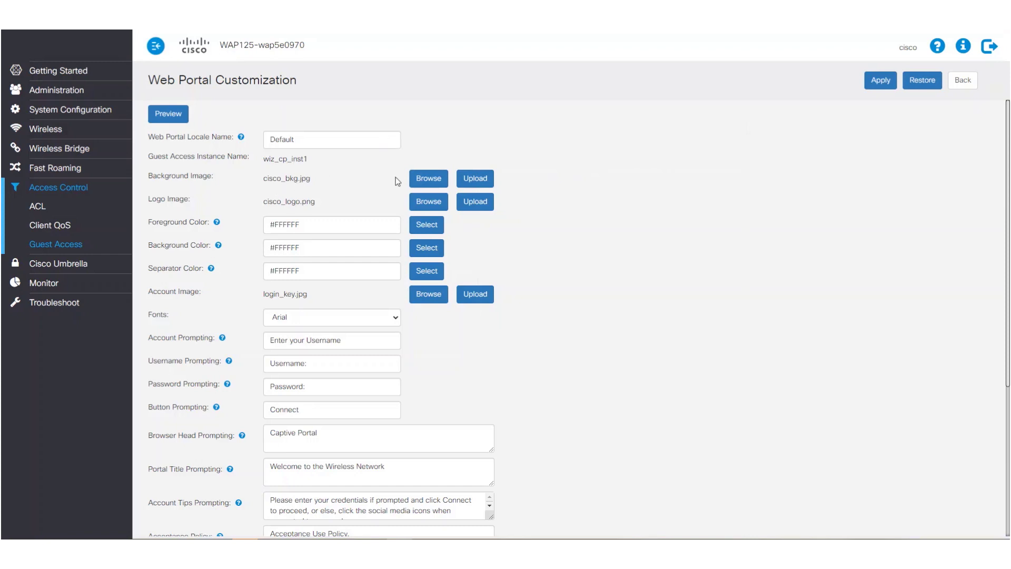
# Select blue.png as the Background Image file and upload it.
pyautogui.click(427, 179)
pyautogui.click(130, 58)
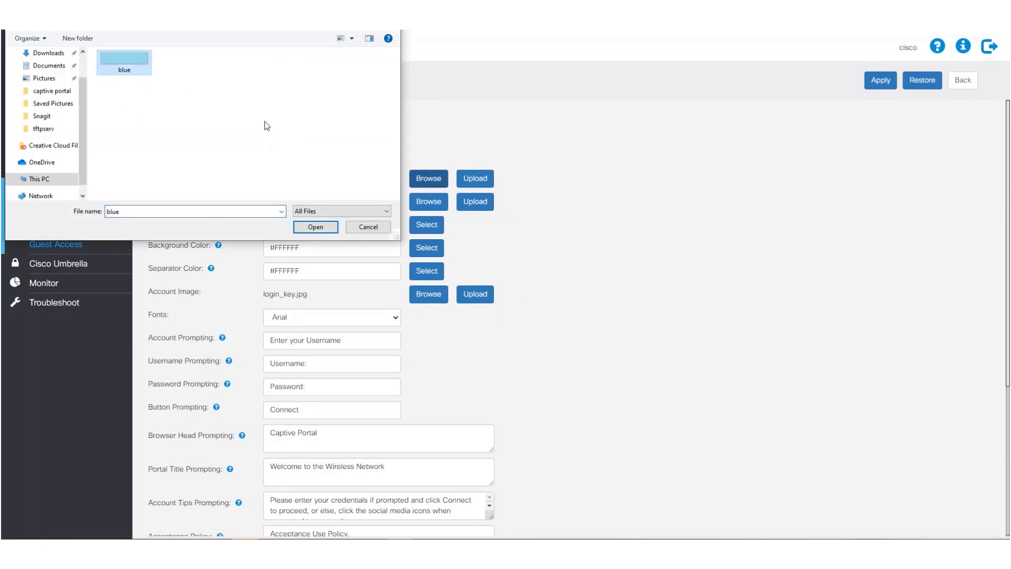
pyautogui.click(315, 227)
pyautogui.click(486, 178)
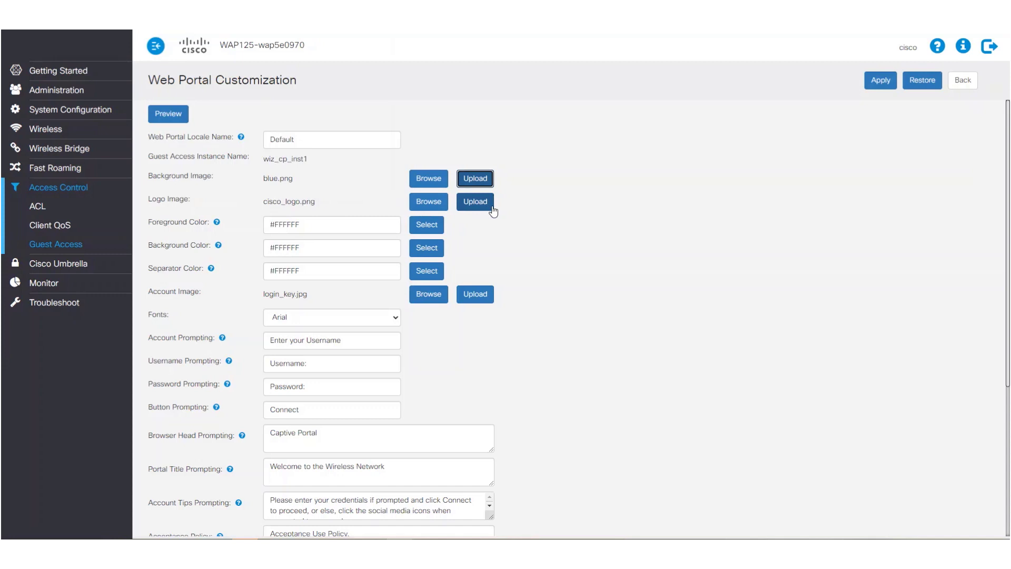
# Choose colours #7ca6d8 foreground, #0072bc background, #003562 separator, and the Arial Black font.
pyautogui.click(436, 231)
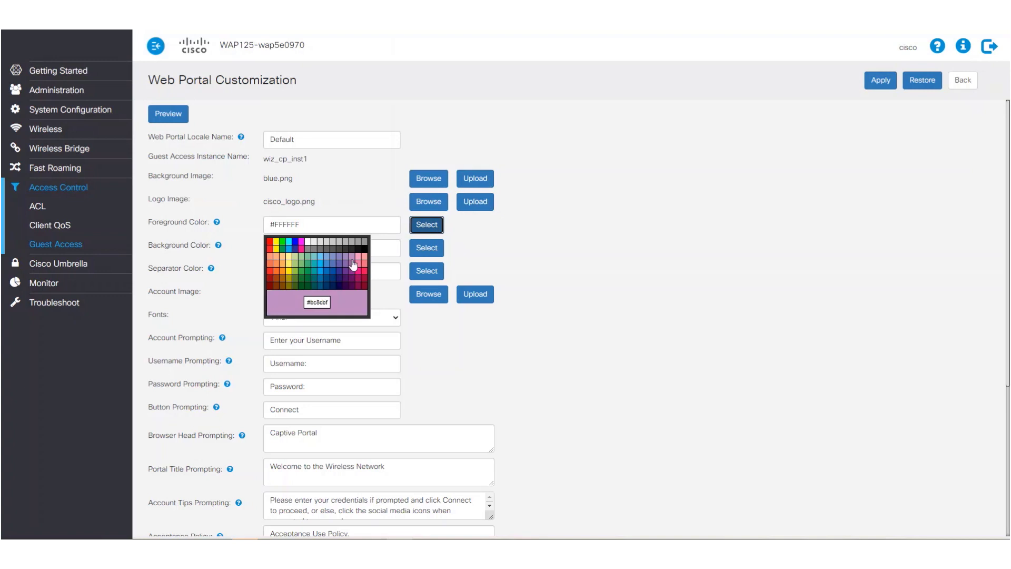
pyautogui.click(327, 261)
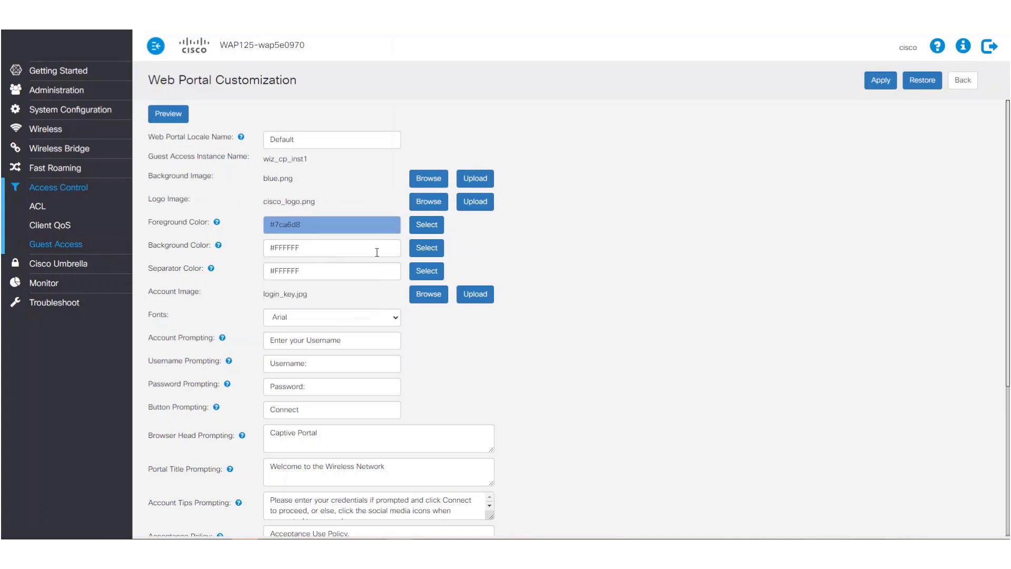
pyautogui.click(429, 252)
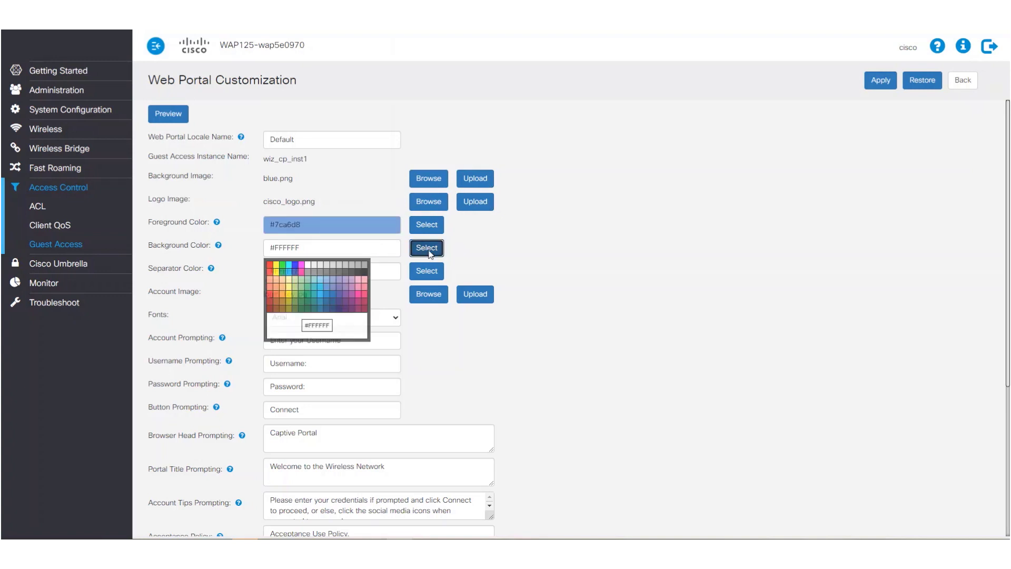
pyautogui.click(326, 293)
pyautogui.click(424, 270)
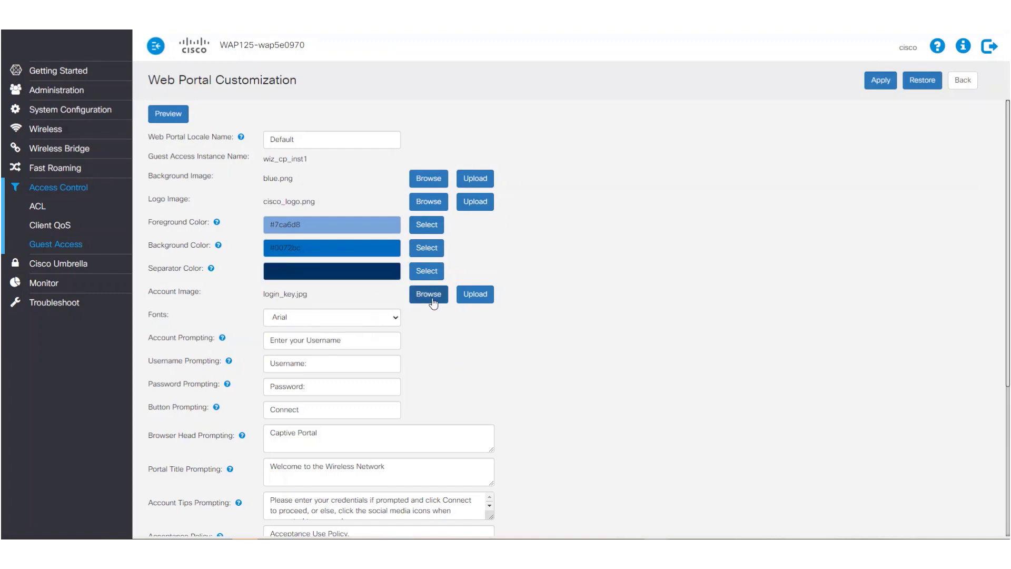
pyautogui.click(479, 296)
pyautogui.click(396, 320)
pyautogui.click(372, 339)
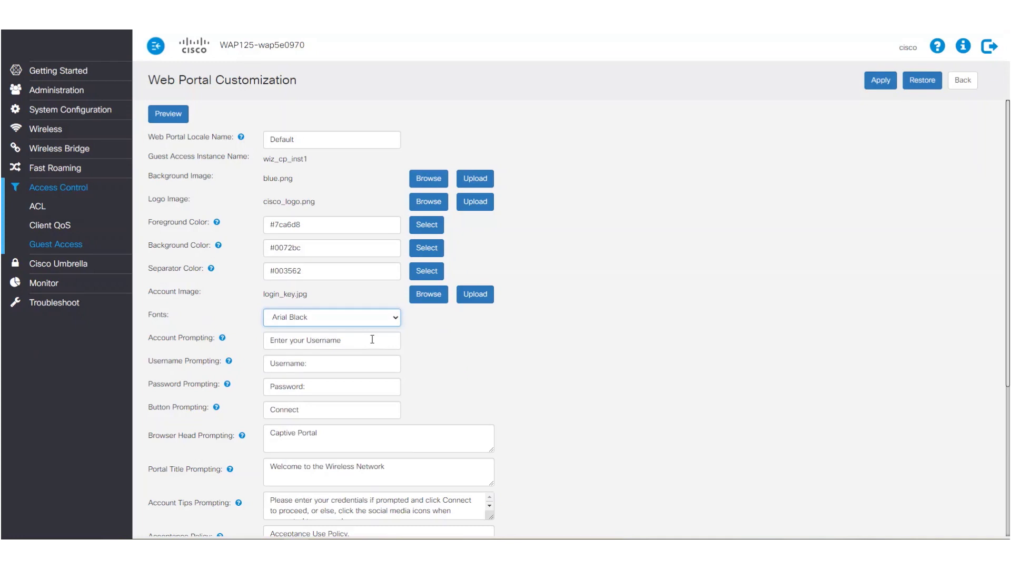
# Change the account prompt to read 'Please Enter your Username'.
pyautogui.click(268, 342)
pyautogui.write('Please')
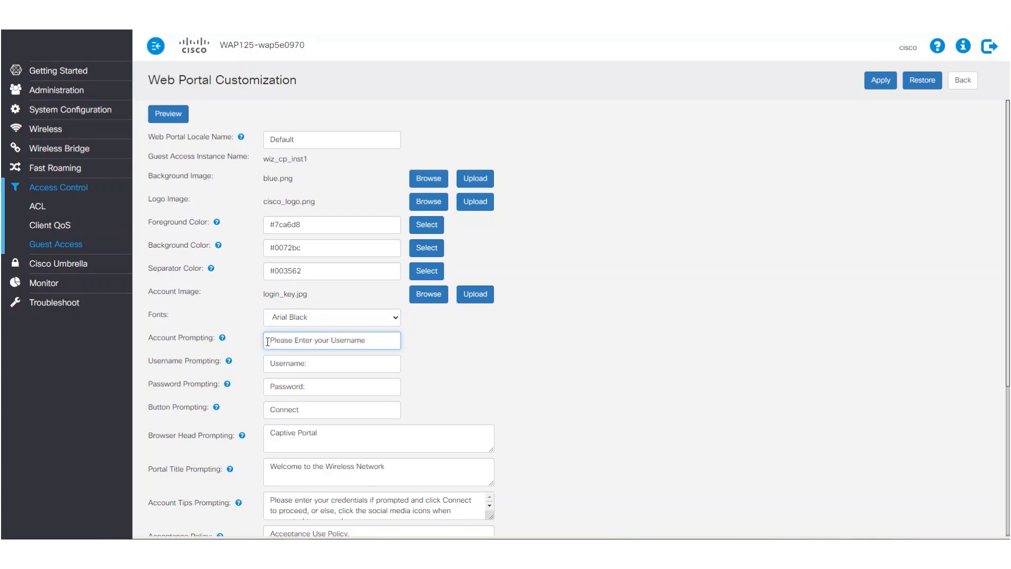
pyautogui.moveTo(268, 341); pyautogui.dragTo(274, 342)
# Change the portal title to 'Welcome to the Guest Wireless Network!'.
pyautogui.click(323, 467)
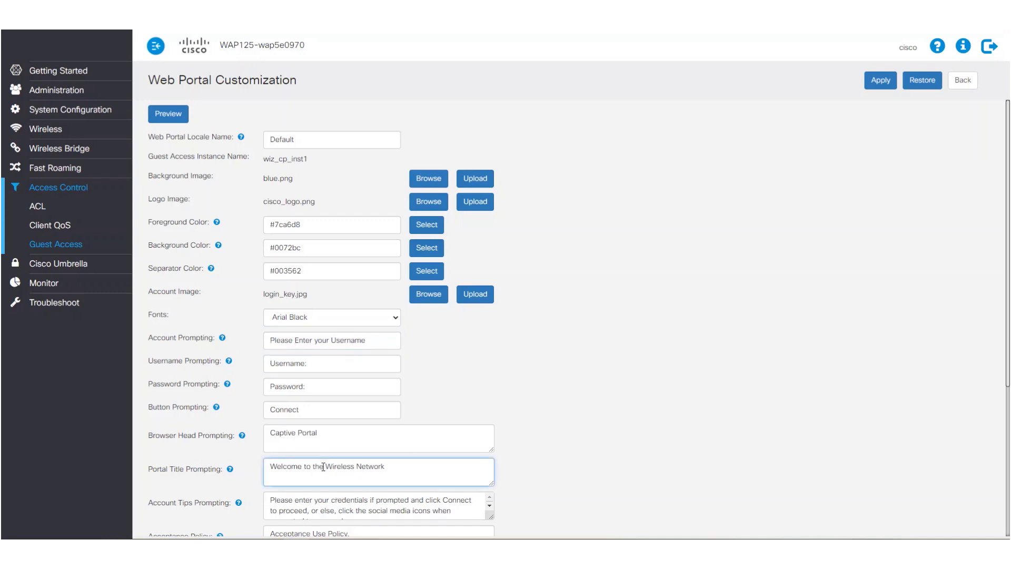
pyautogui.write('Guest')
pyautogui.click(487, 468)
pyautogui.write('!')
pyautogui.scroll(-2, 488, 474)
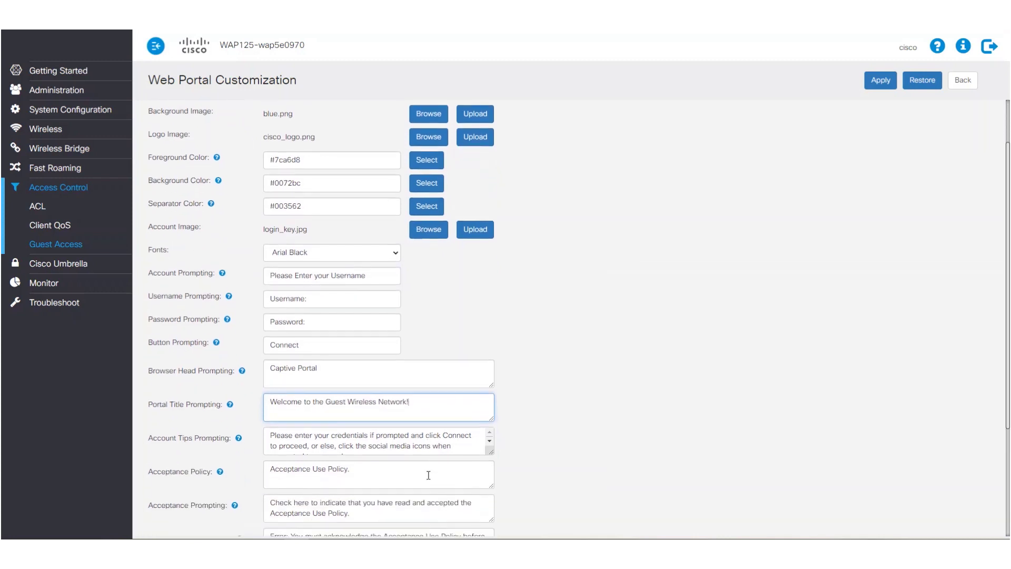
pyautogui.scroll(-1, 428, 480)
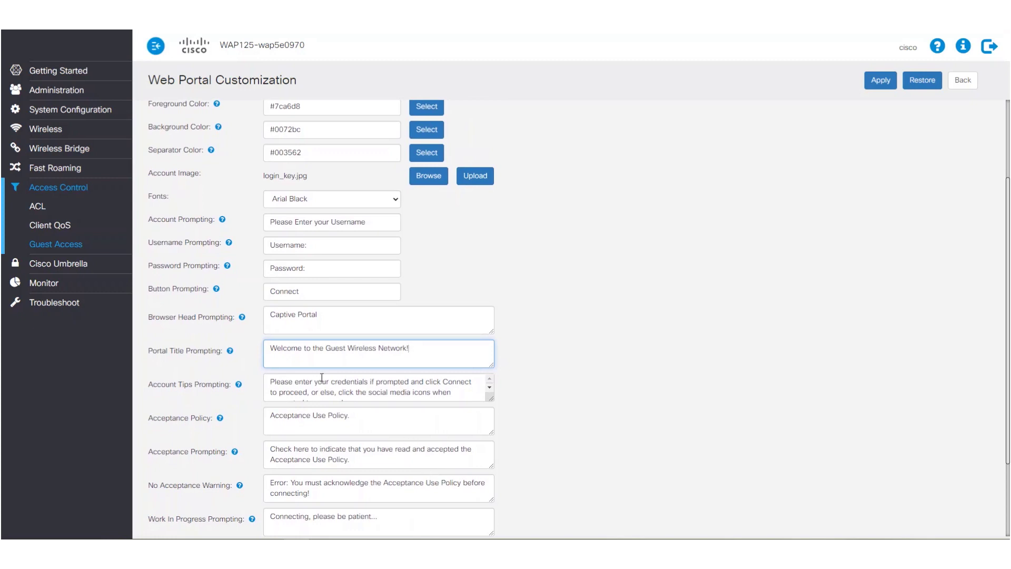
# Add 'Authorized users only!' to the acceptance policy text.
pyautogui.click(385, 424)
pyautogui.write('Authorized users only!')
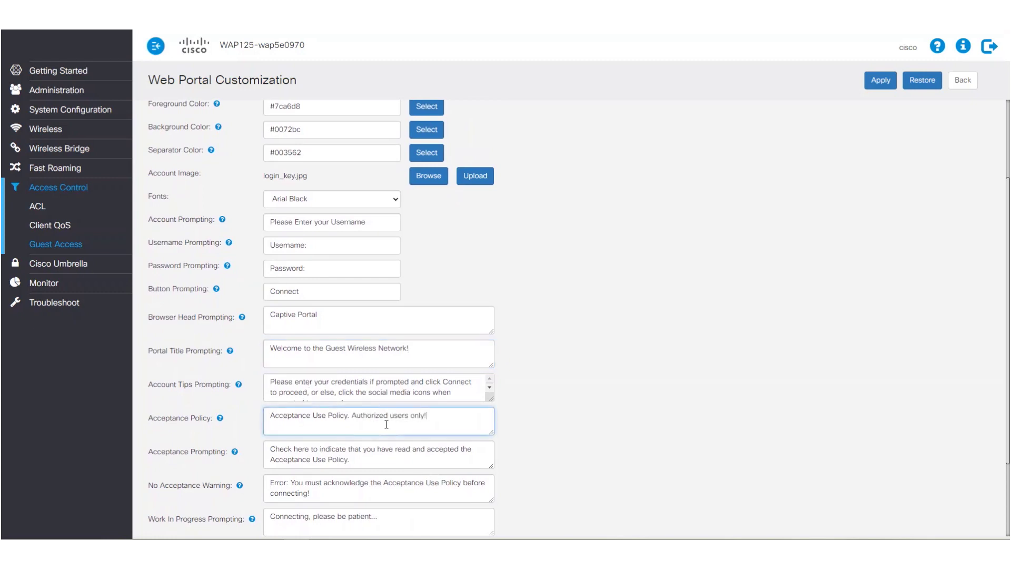
pyautogui.scroll(-2, 524, 436)
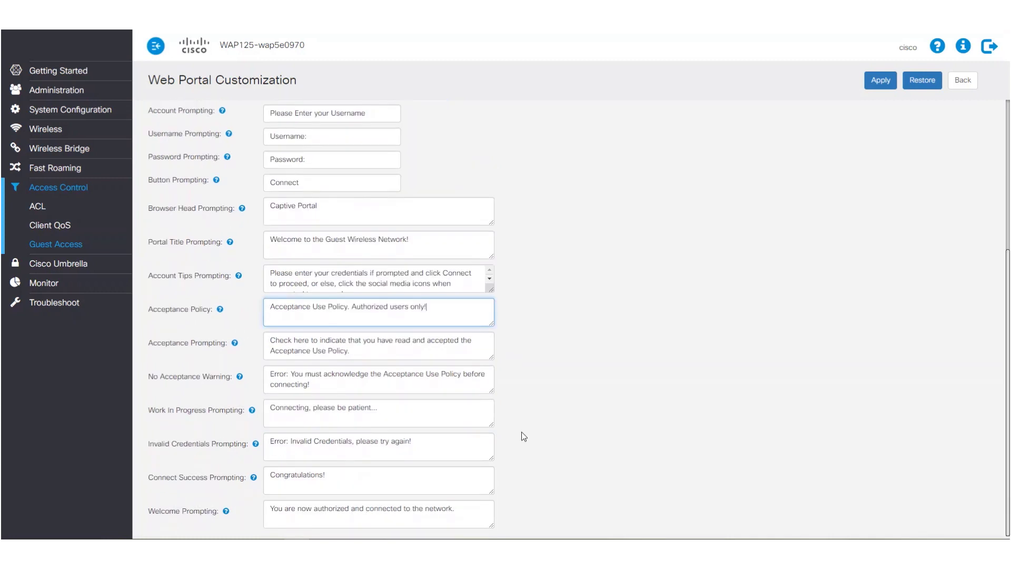
pyautogui.scroll(4, 524, 436)
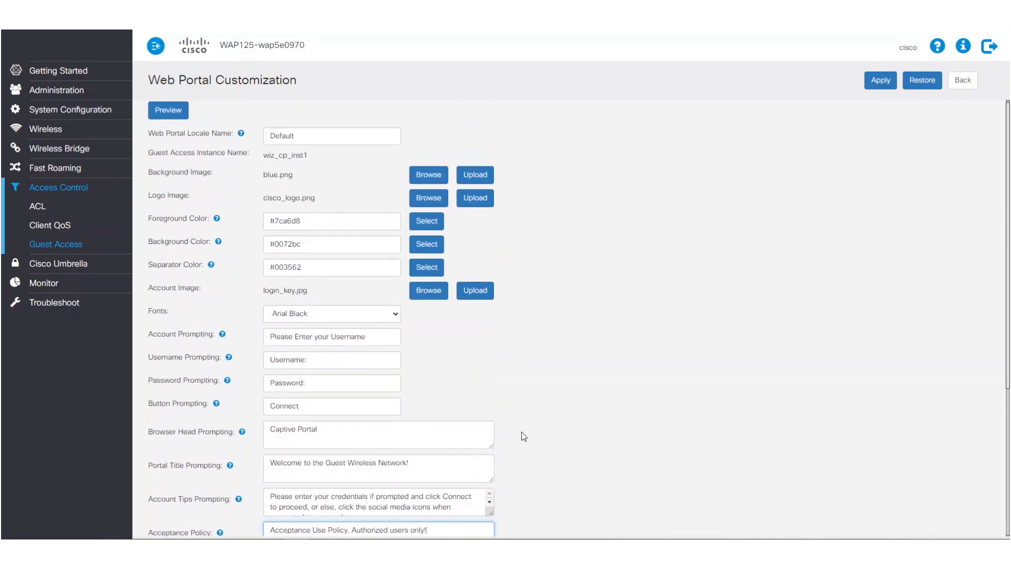
# Preview the customized portal, apply the changes, and go back to the Guest Access page.
pyautogui.click(166, 113)
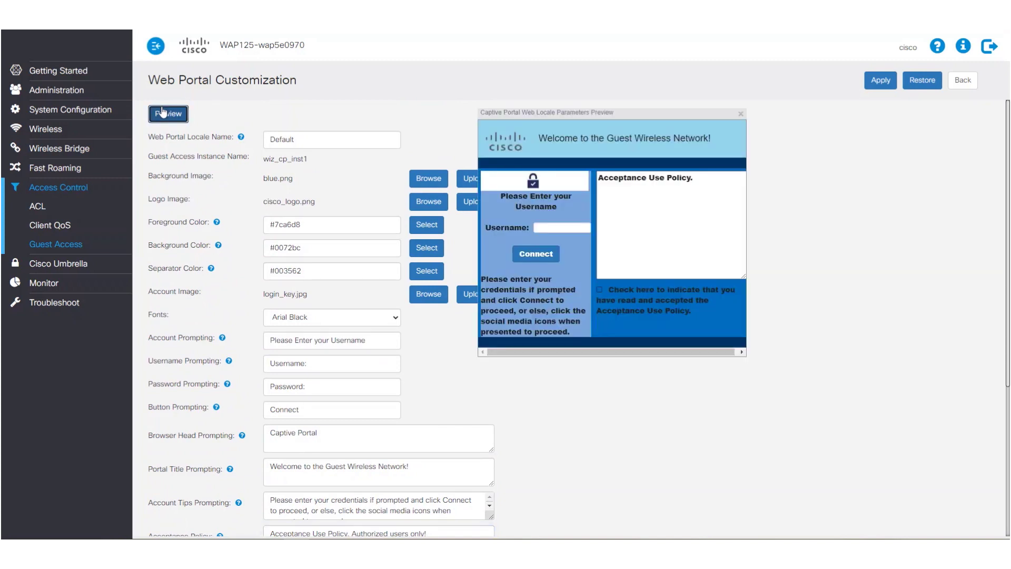
pyautogui.click(742, 113)
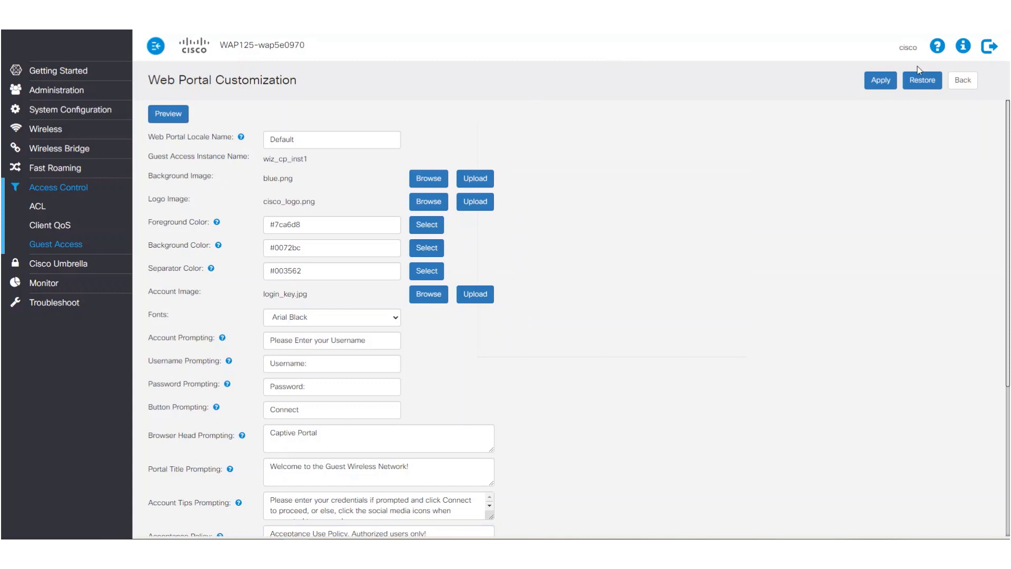
pyautogui.click(879, 80)
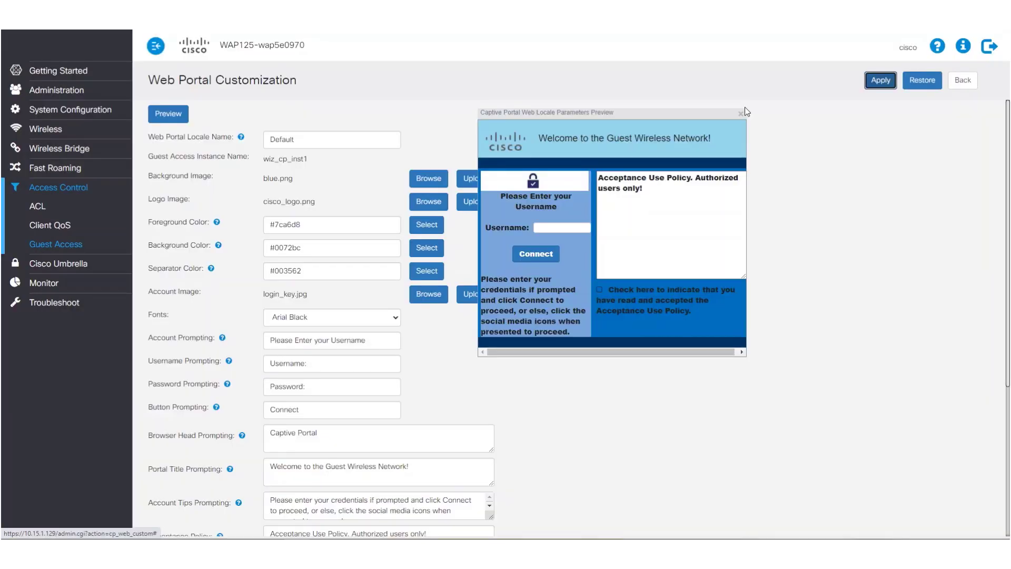
pyautogui.click(741, 114)
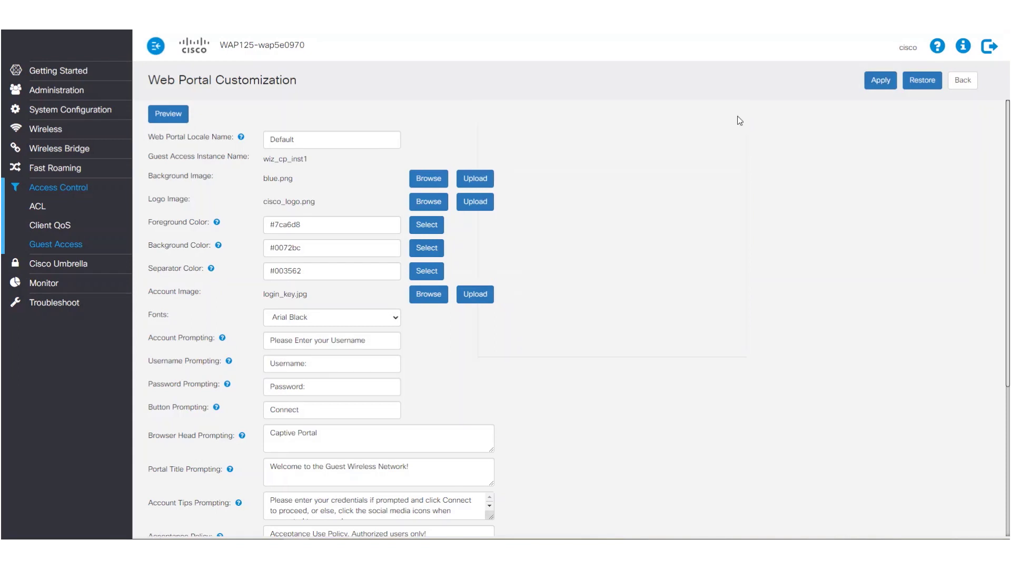
pyautogui.click(958, 80)
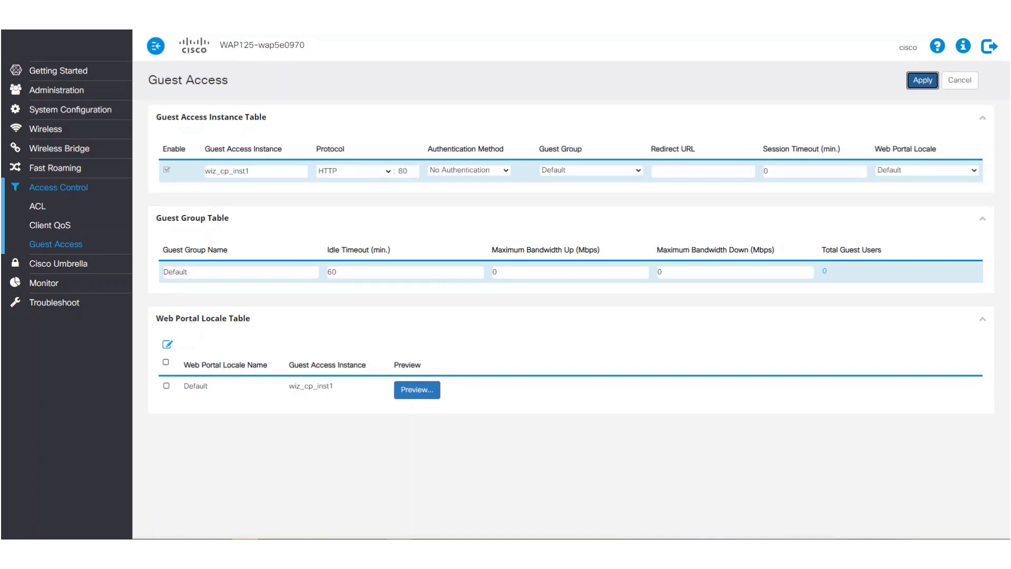
# Open Wireless > Networks and view the 5 GHz SSIDs before returning to the 2.4 GHz radio.
pyautogui.click(64, 135)
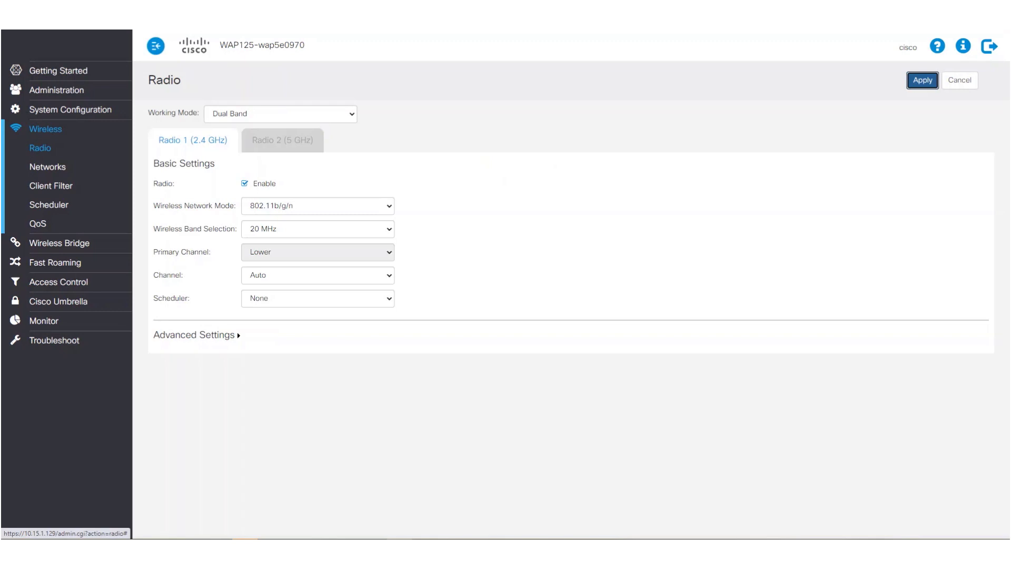
pyautogui.click(54, 169)
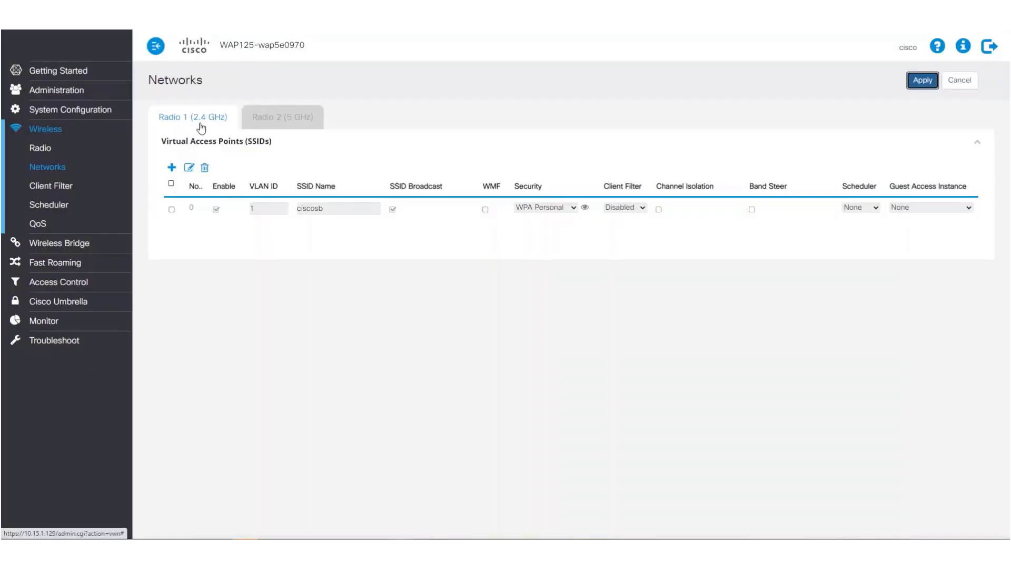
pyautogui.click(266, 120)
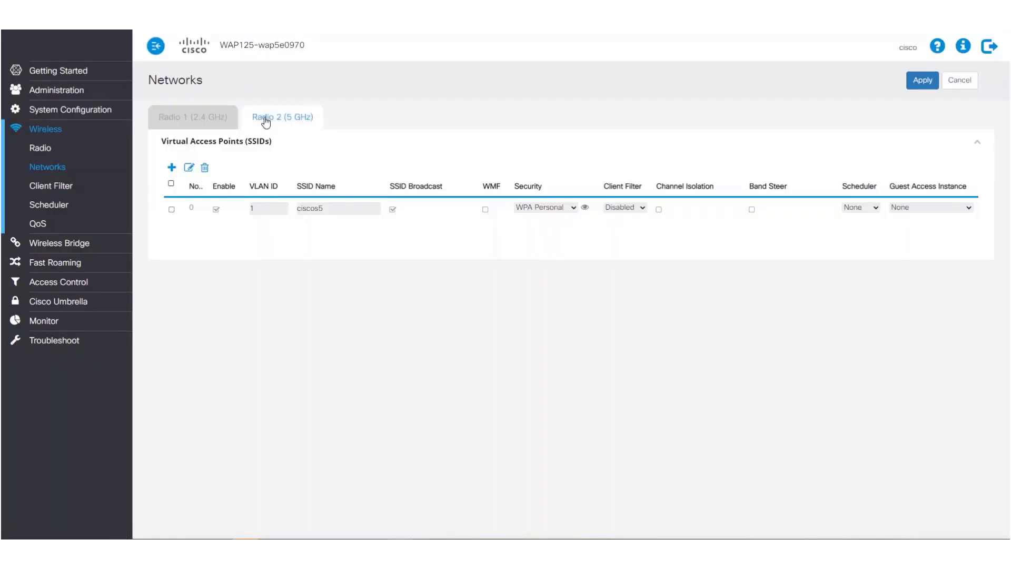
pyautogui.rightClick(201, 120)
pyautogui.click(202, 120)
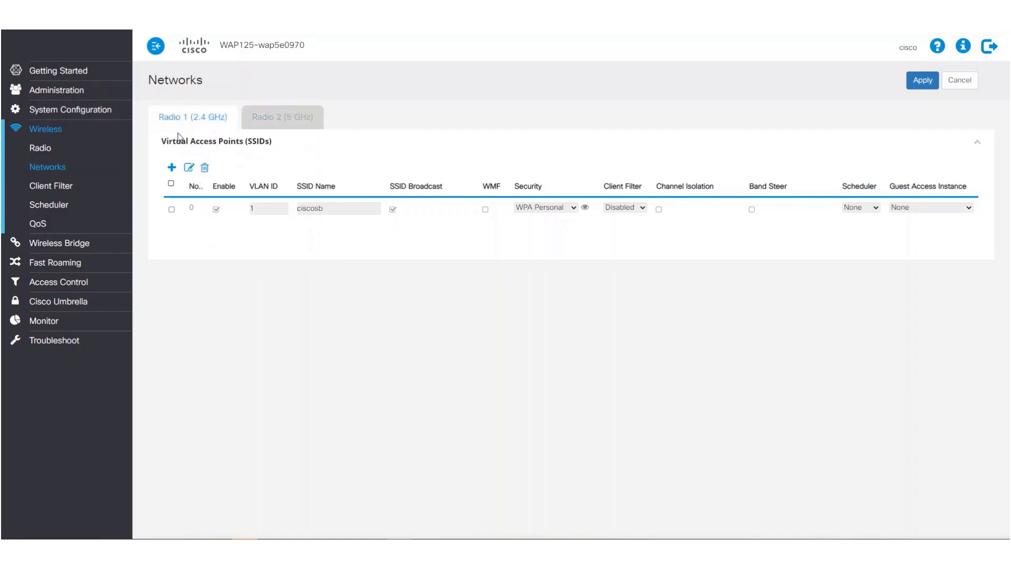
# Edit the ciscosb SSID row, trying wiz_cp_inst1 as guest access instance, then leaving it None.
pyautogui.click(172, 209)
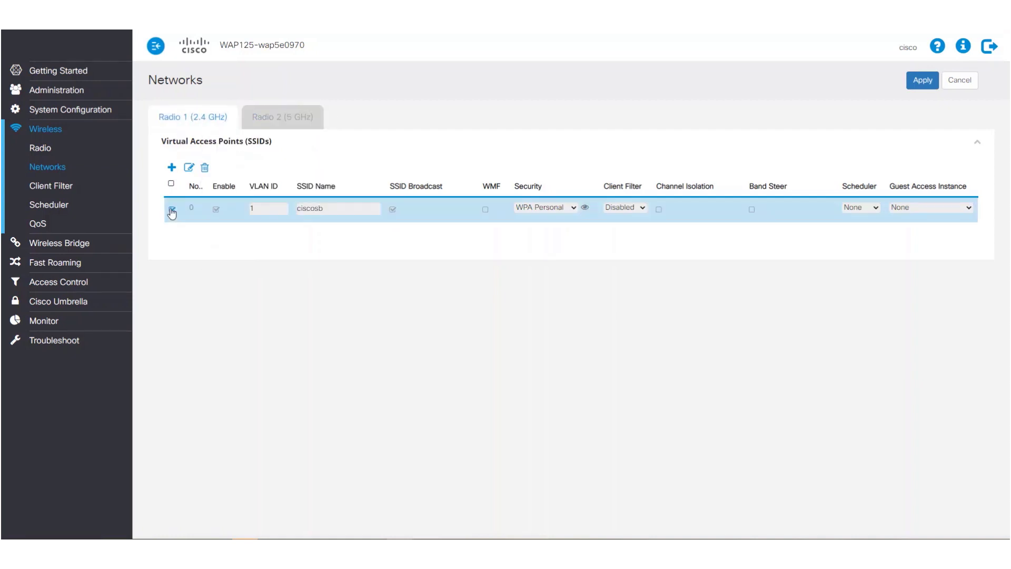
pyautogui.click(189, 167)
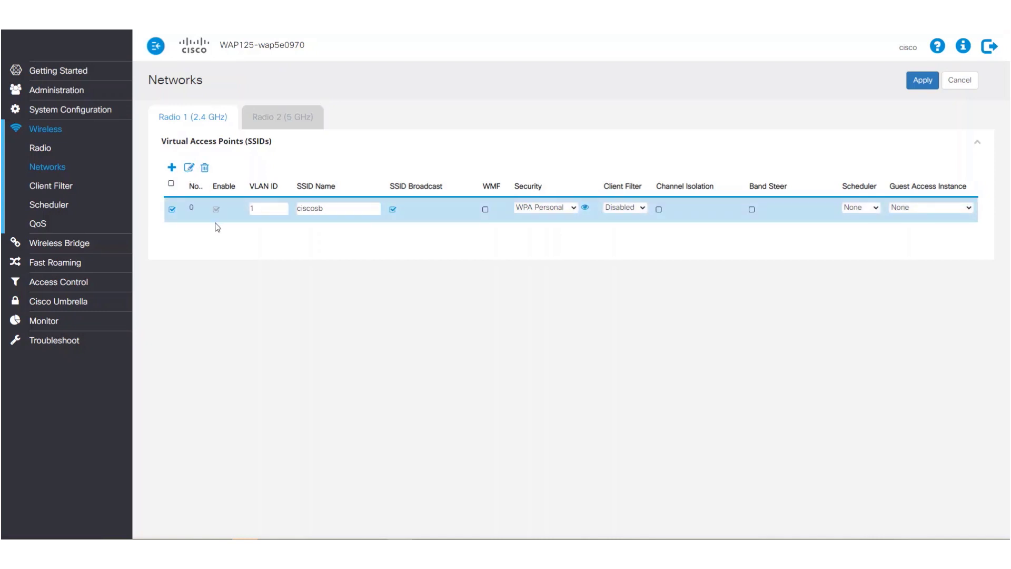
pyautogui.click(967, 210)
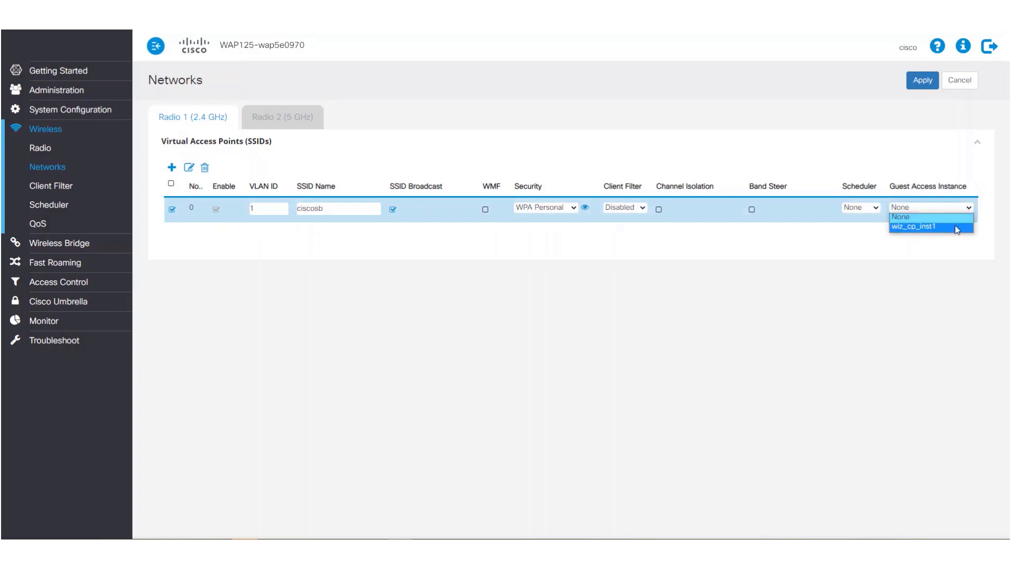
pyautogui.click(957, 228)
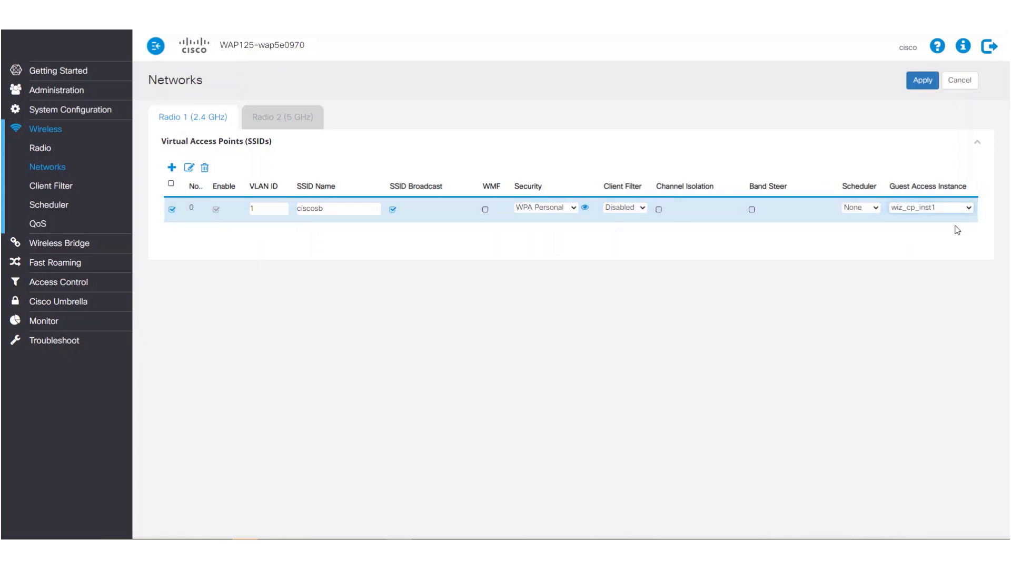
pyautogui.click(950, 208)
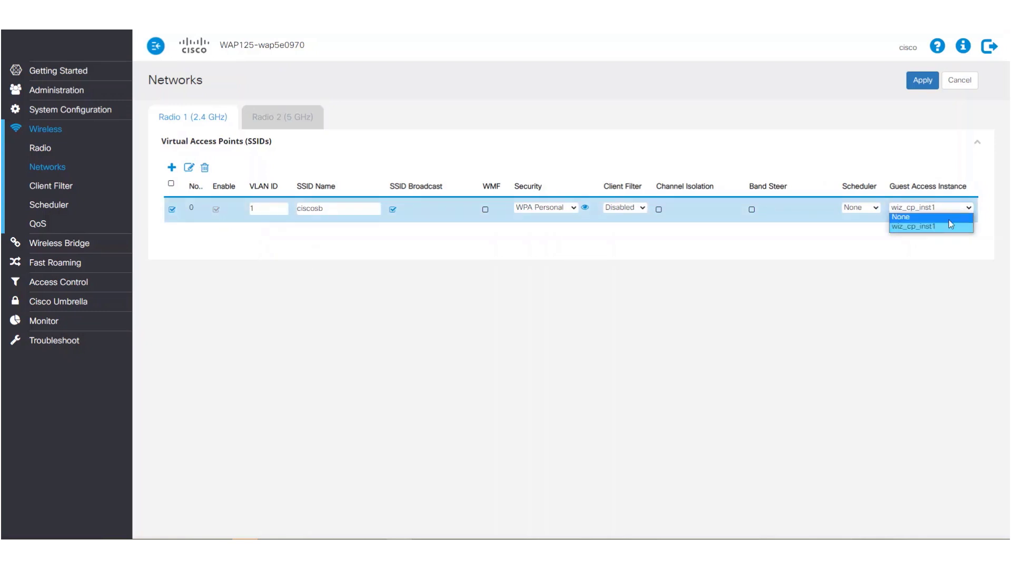
pyautogui.click(949, 219)
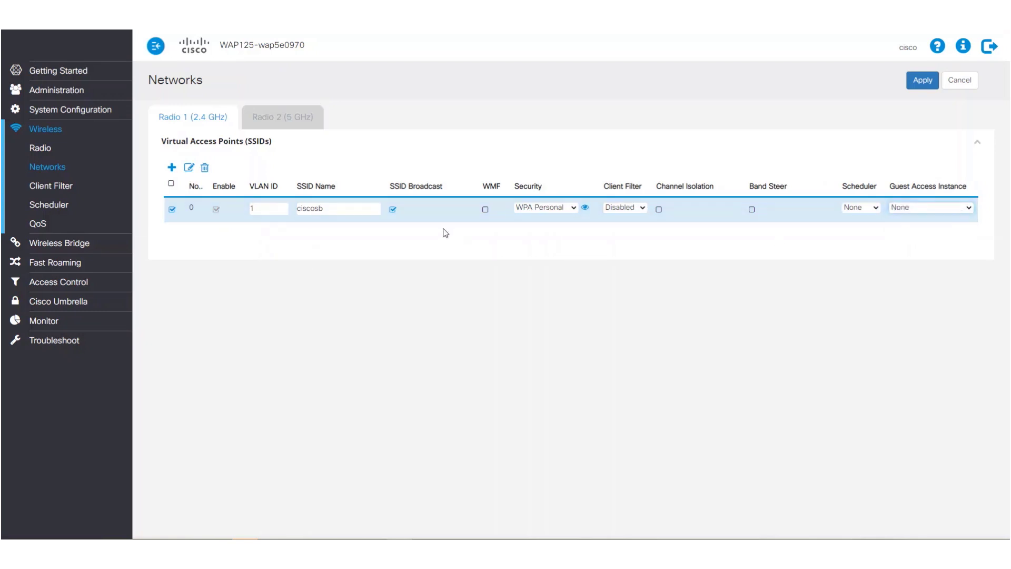
# Add a 2.4 GHz SSID named Guest with guest access instance wiz_cp_inst1 and apply it.
pyautogui.click(172, 168)
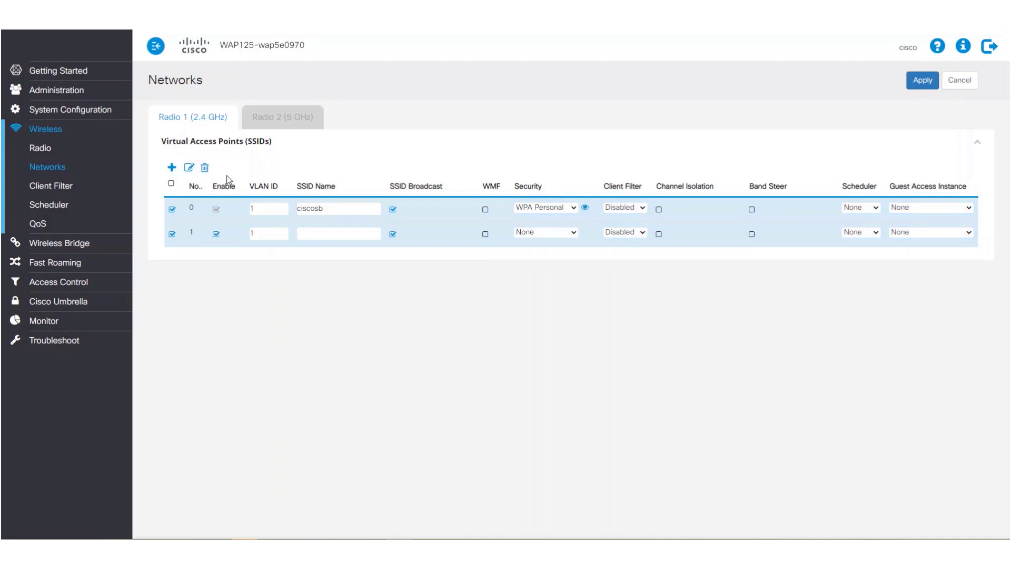
pyautogui.click(299, 233)
pyautogui.write('Guest')
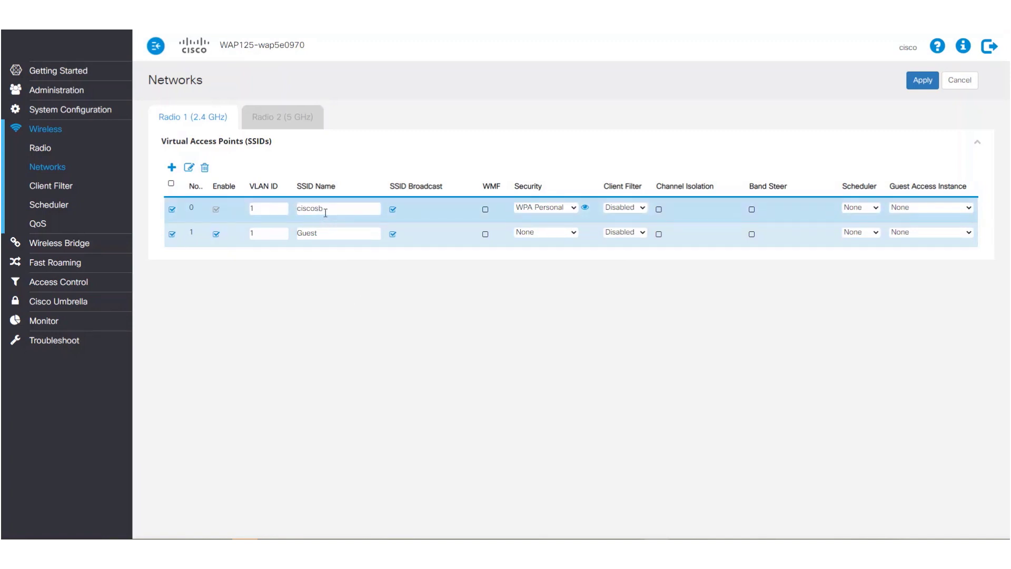
pyautogui.click(956, 234)
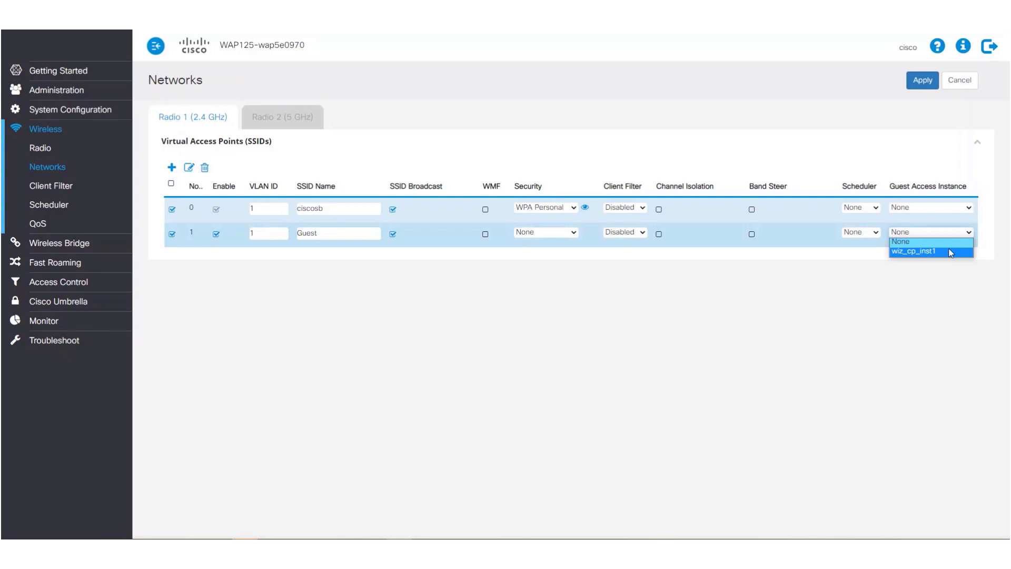
pyautogui.click(950, 253)
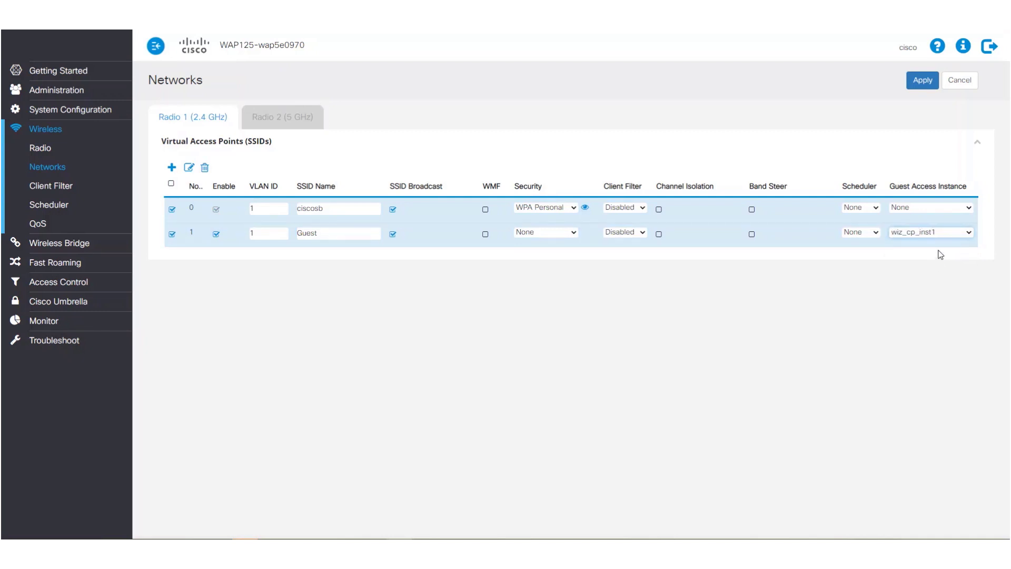
pyautogui.click(918, 84)
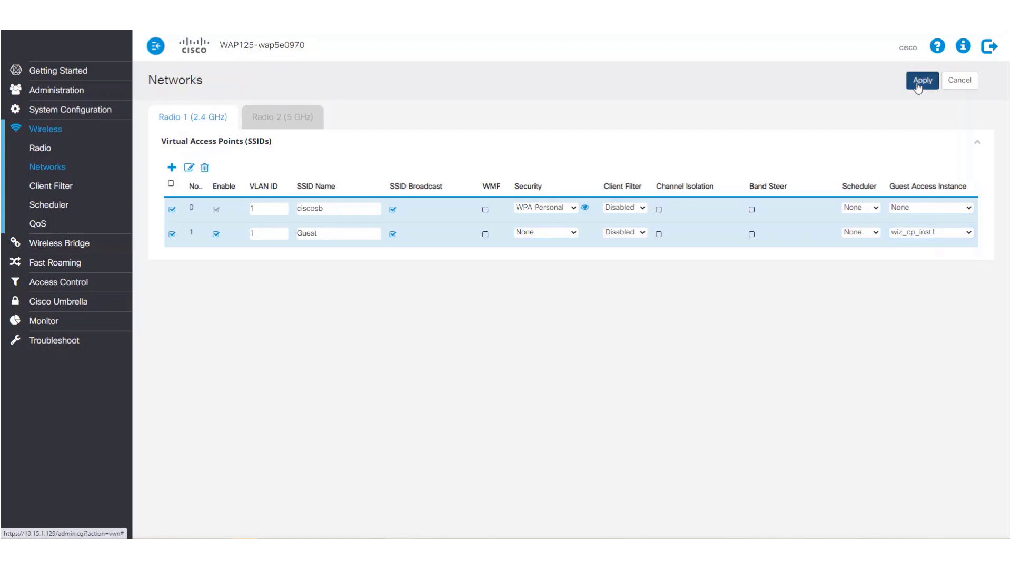
pyautogui.click(570, 200)
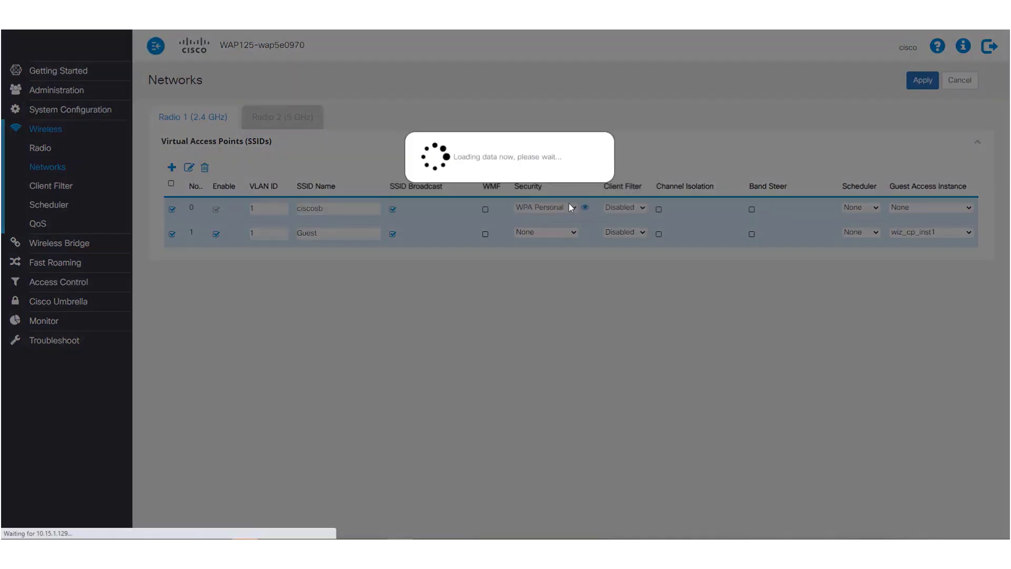